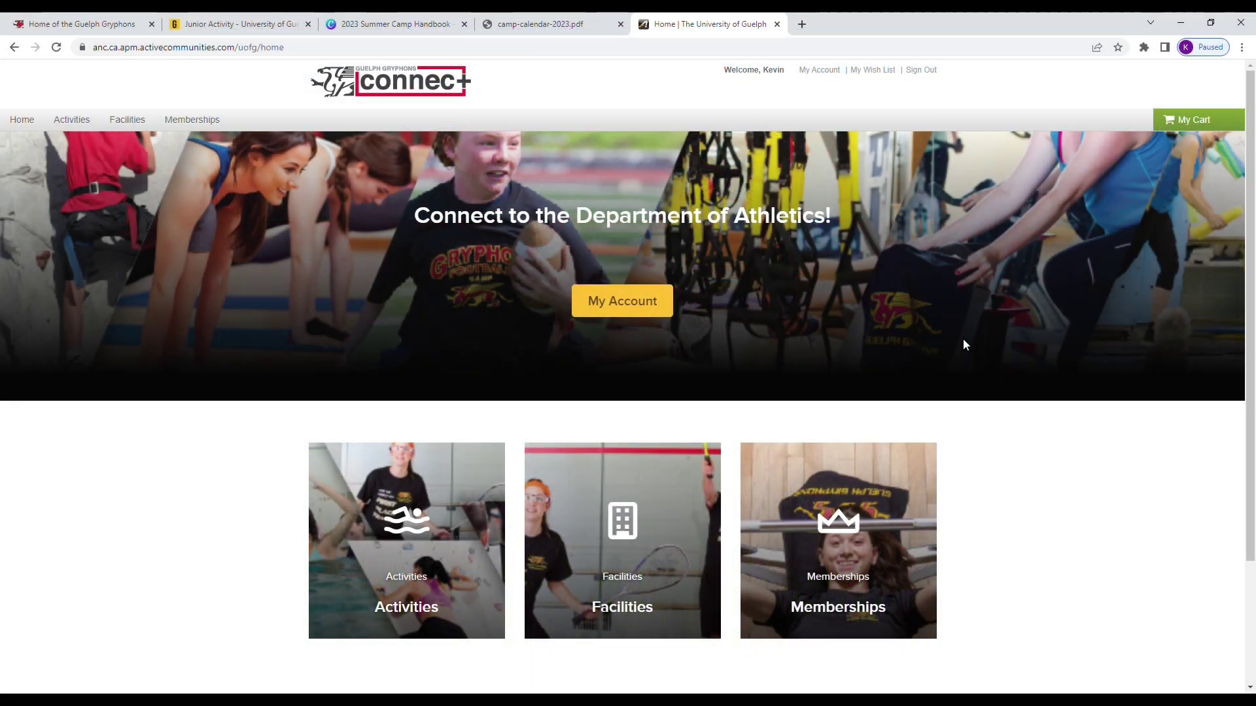
- Go to My Account from the home page banner
{"action": "left_click", "coordinate": [646, 314]}
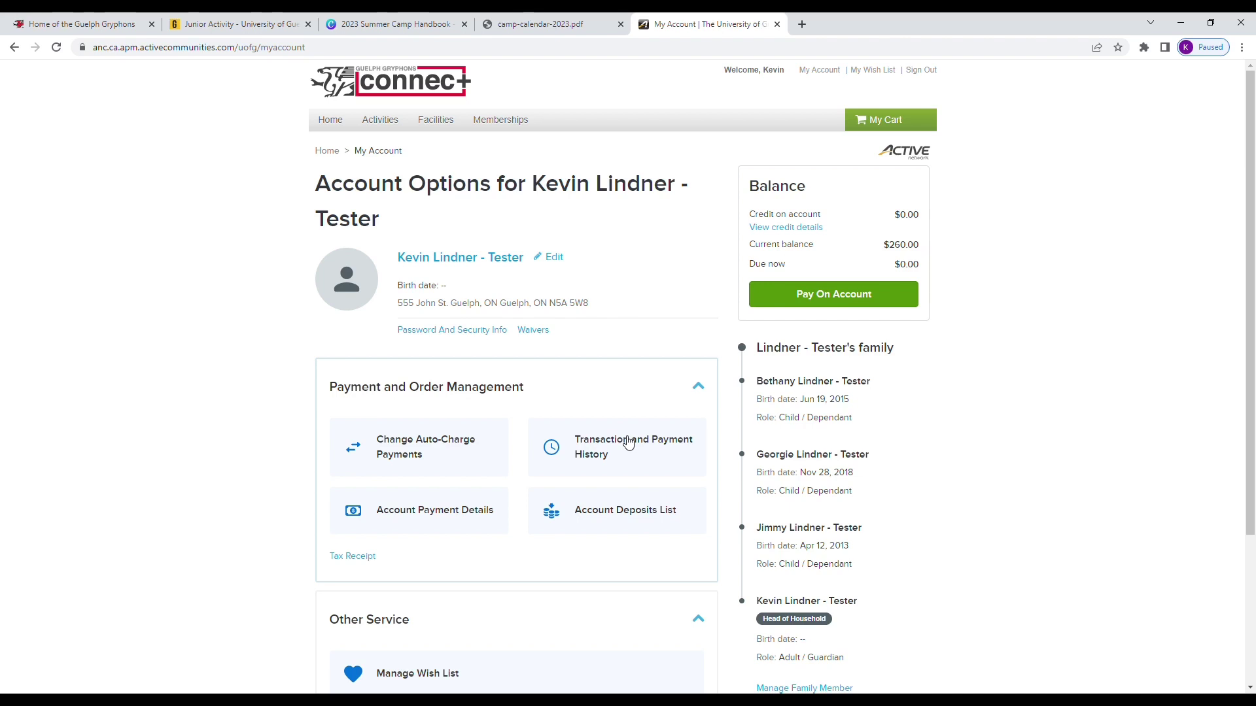
- View Transaction and Payment History showing the $260.00 Senior Activity Camp enrollment
{"action": "left_click", "coordinate": [629, 444]}
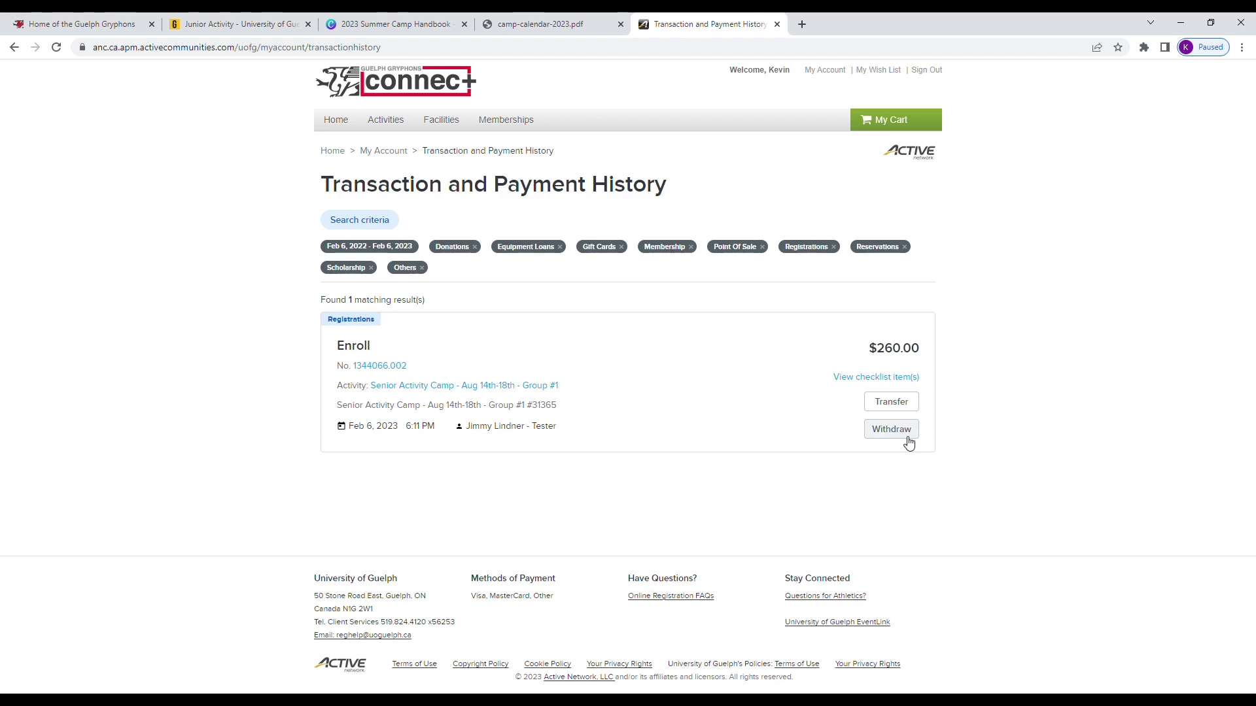
- Start withdrawing from Senior Activity Camp and review the $30.00 fee with no refund
{"action": "left_click", "coordinate": [907, 438]}
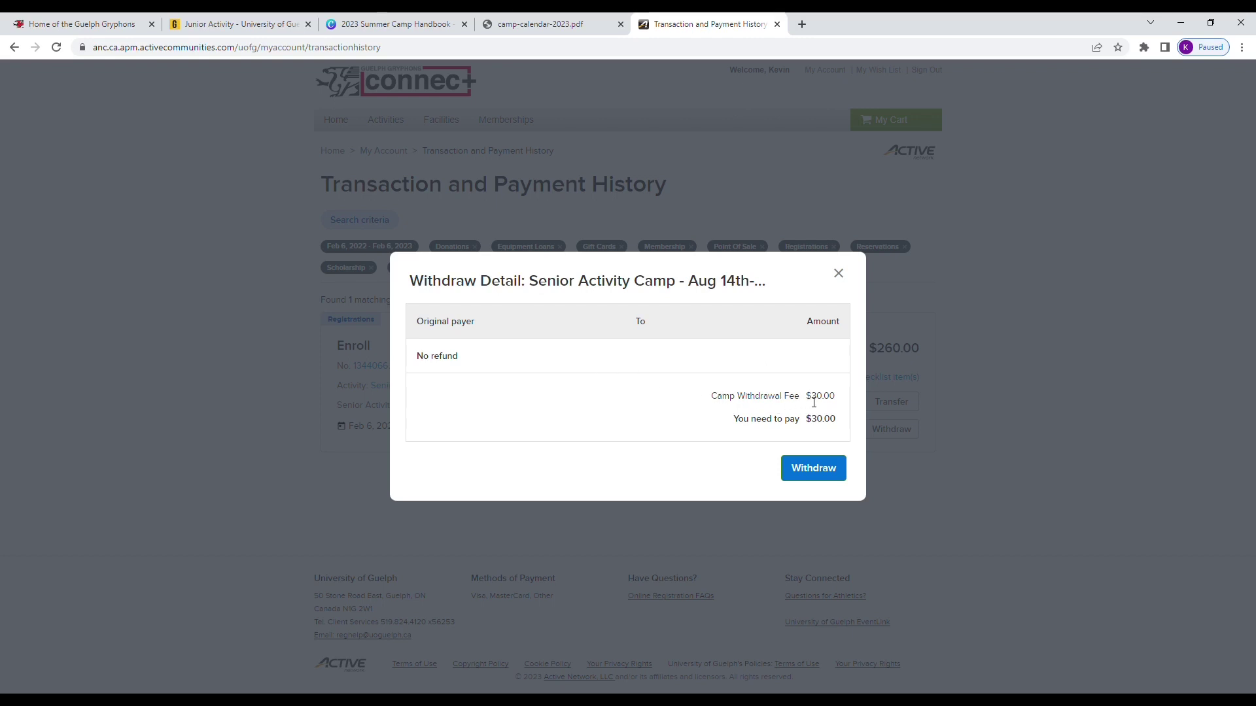
{"action": "left_click_drag", "start_coordinate": [812, 397], "coordinate": [842, 401]}
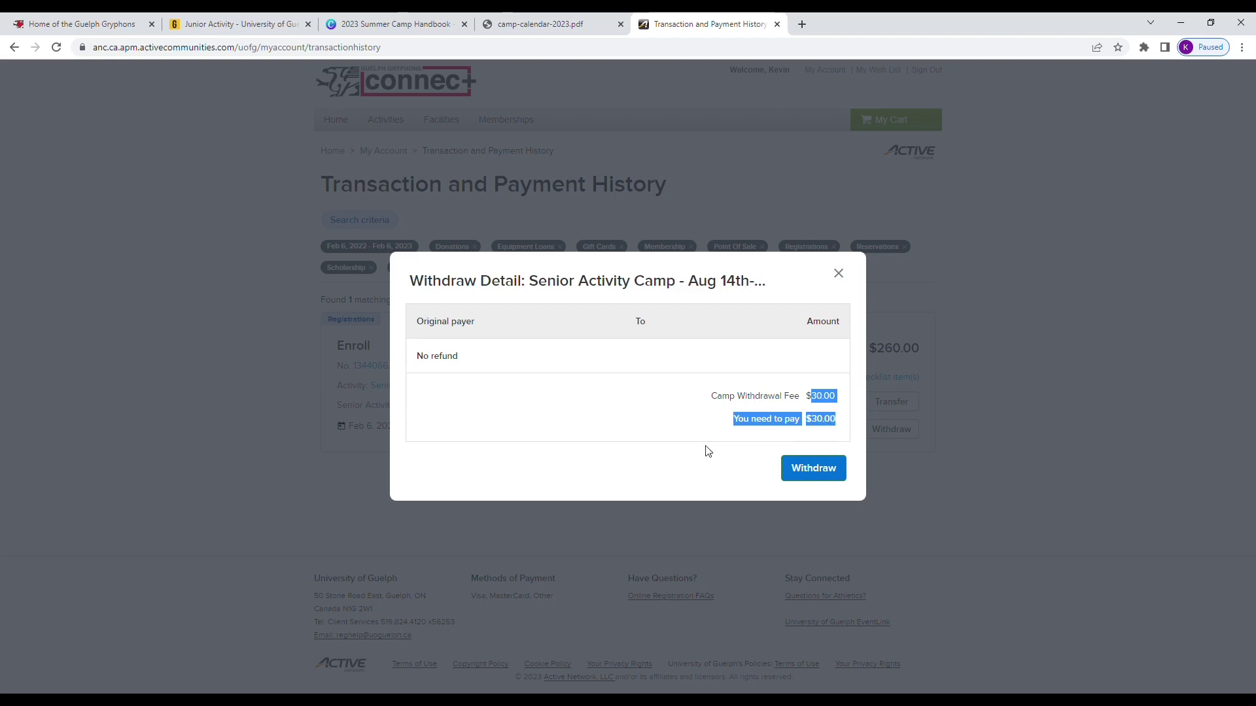
{"action": "left_click", "coordinate": [624, 441]}
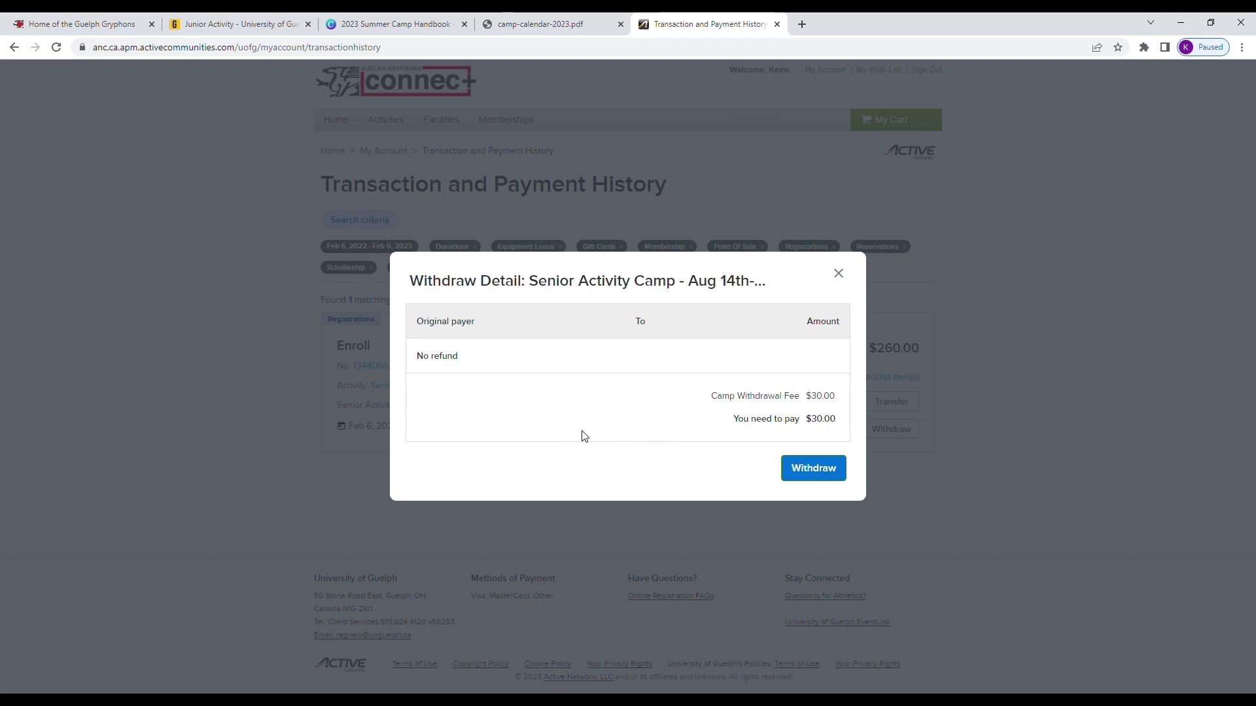
- Confirm the withdrawal into the cart with $30.00 due and the waiver kept agreed
{"action": "left_click", "coordinate": [802, 475]}
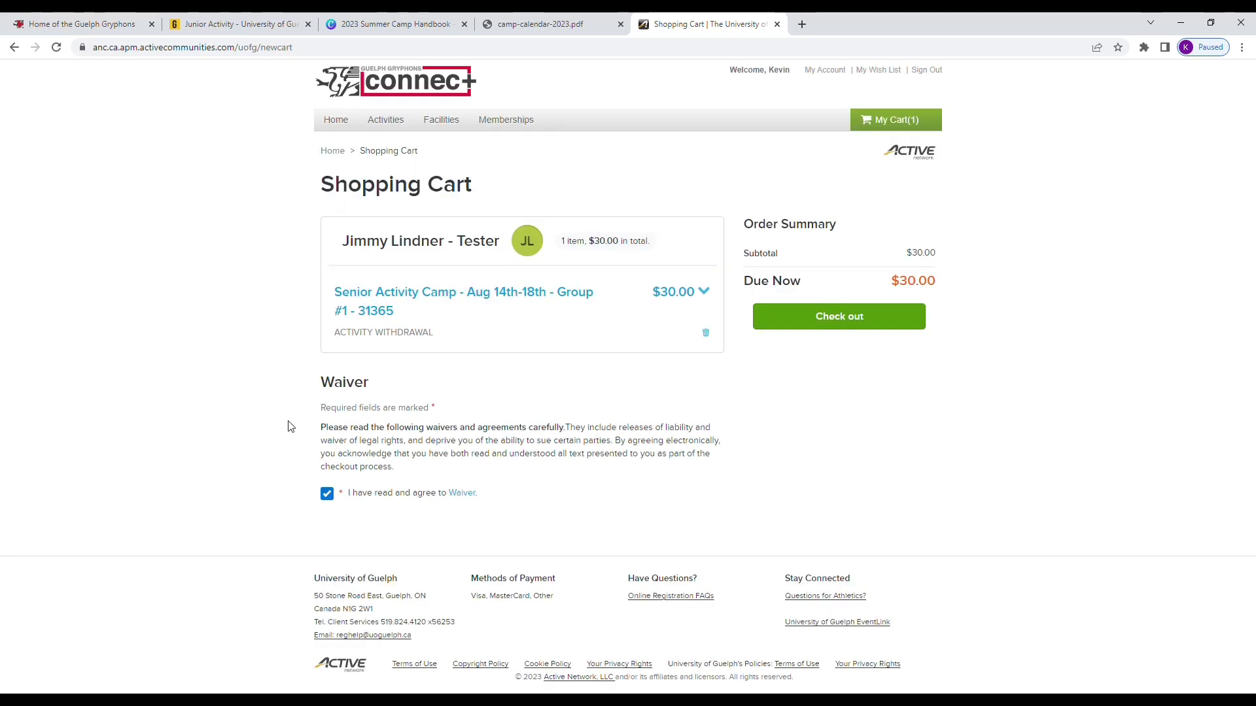
{"action": "left_click", "coordinate": [324, 495]}
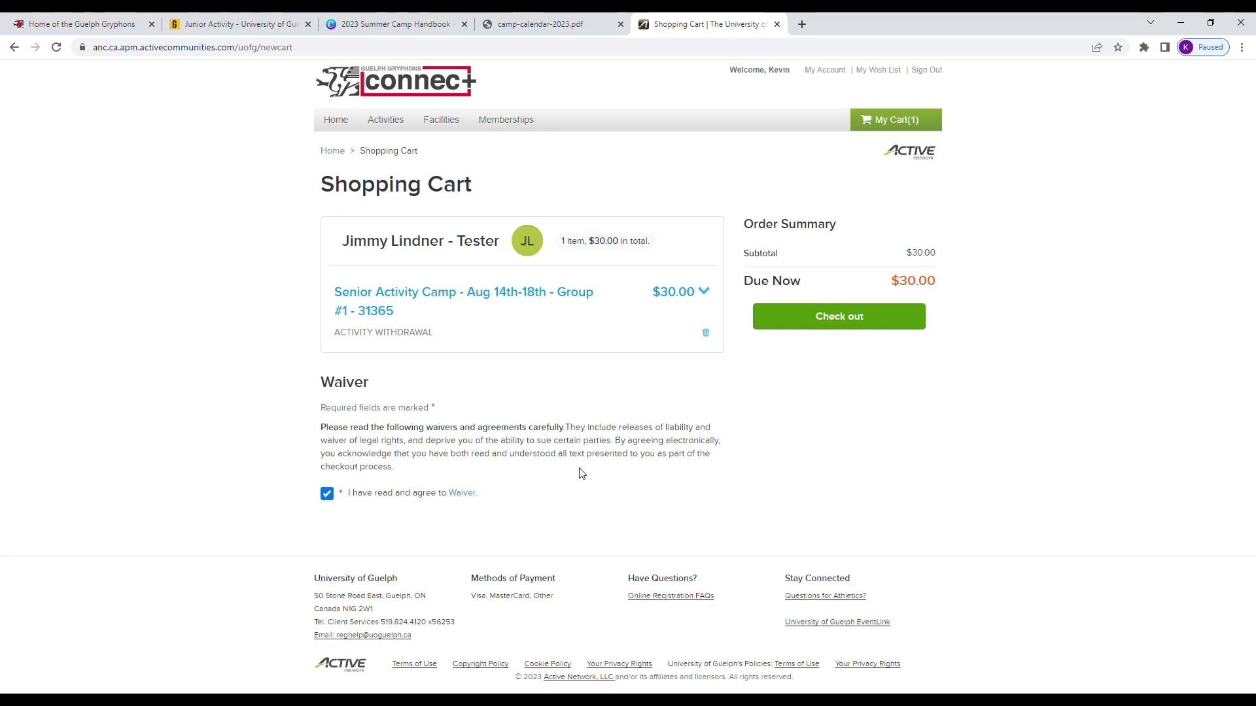